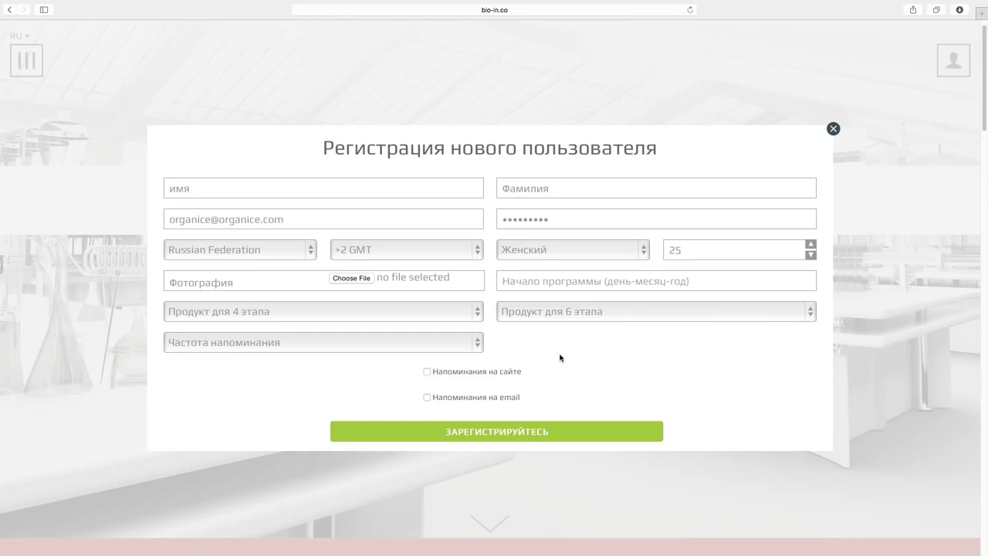
Set the program start date to 12-11-2014, with SYNBIOTICS Bonecare for stage 4 and SYNBIOTICS for Respiratory system for stage 6.
{"action": "left_click", "coordinate": [542, 281]}
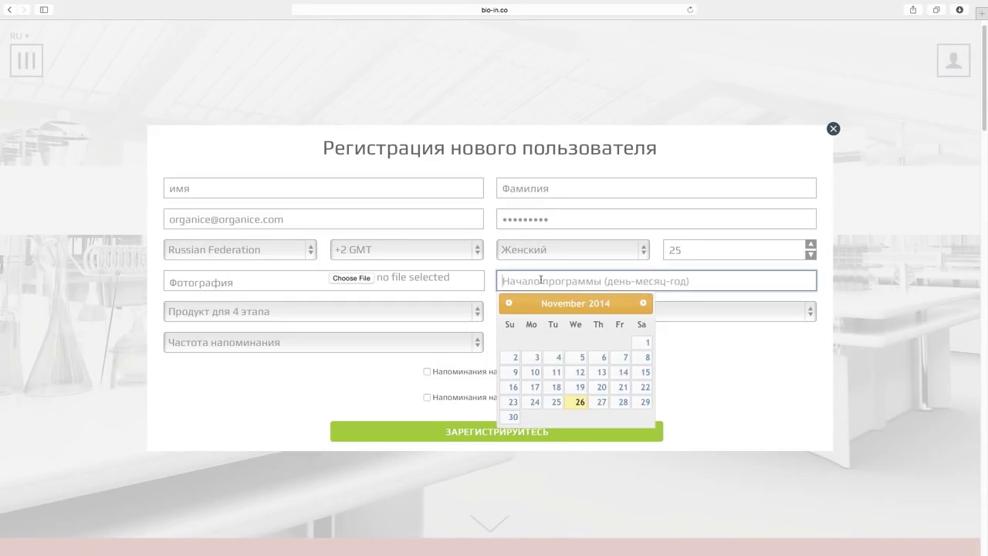
{"action": "left_click", "coordinate": [579, 372]}
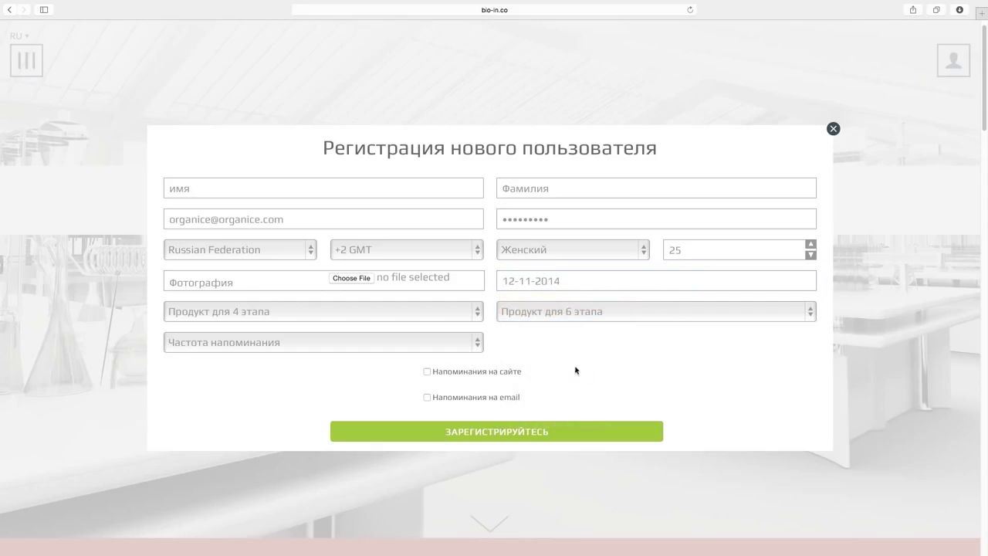
{"action": "left_click", "coordinate": [459, 314]}
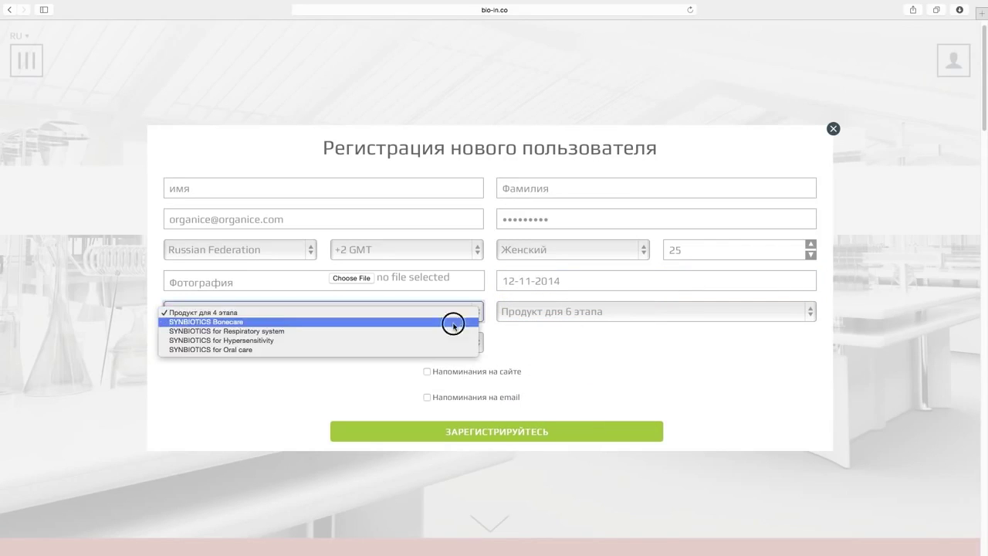
{"action": "left_click", "coordinate": [488, 333]}
{"action": "left_click", "coordinate": [637, 313]}
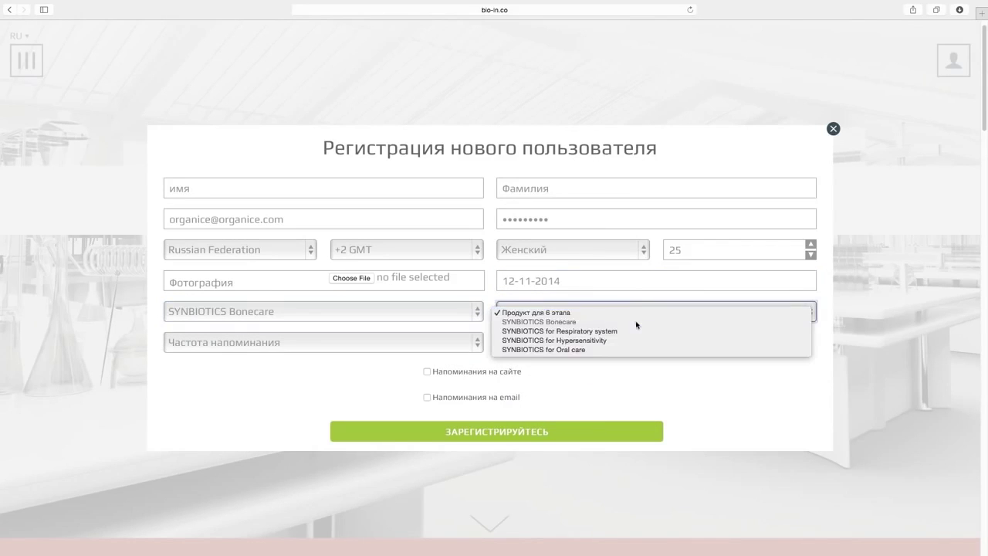
{"action": "left_click", "coordinate": [636, 333]}
Set the reminder frequency to every 15 minutes (Каждые 15 минут) with email reminders enabled, and submit the registration.
{"action": "left_click", "coordinate": [435, 343]}
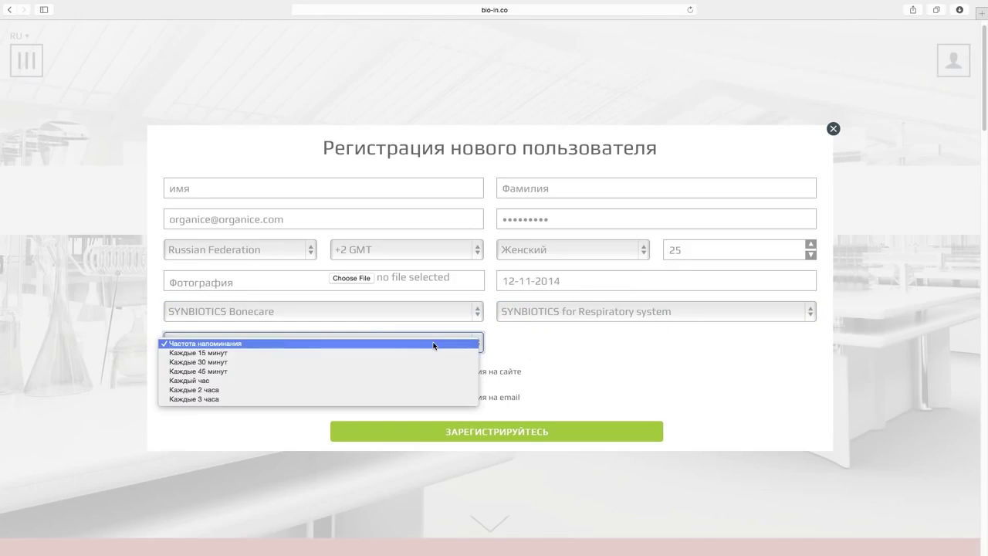
{"action": "left_click", "coordinate": [428, 354]}
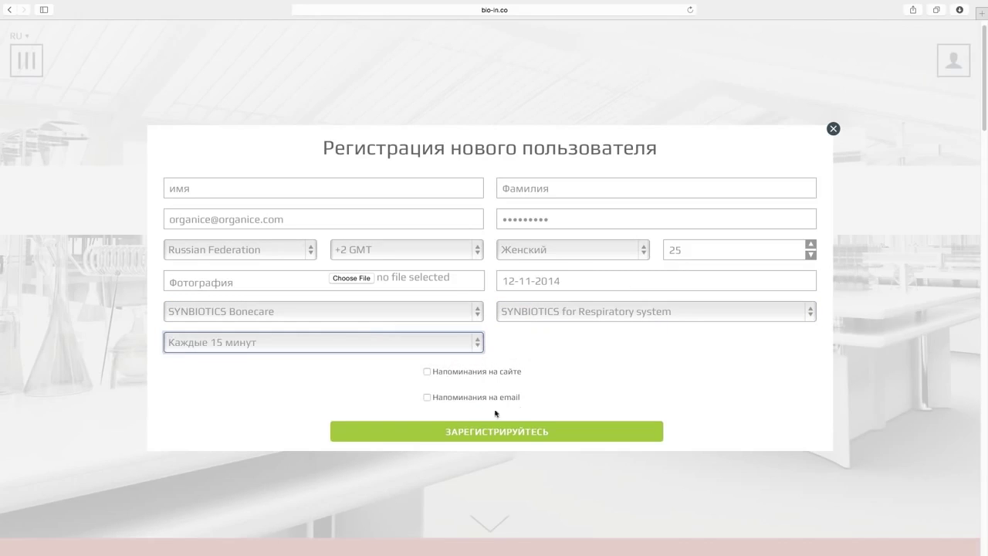
{"action": "left_click", "coordinate": [427, 398]}
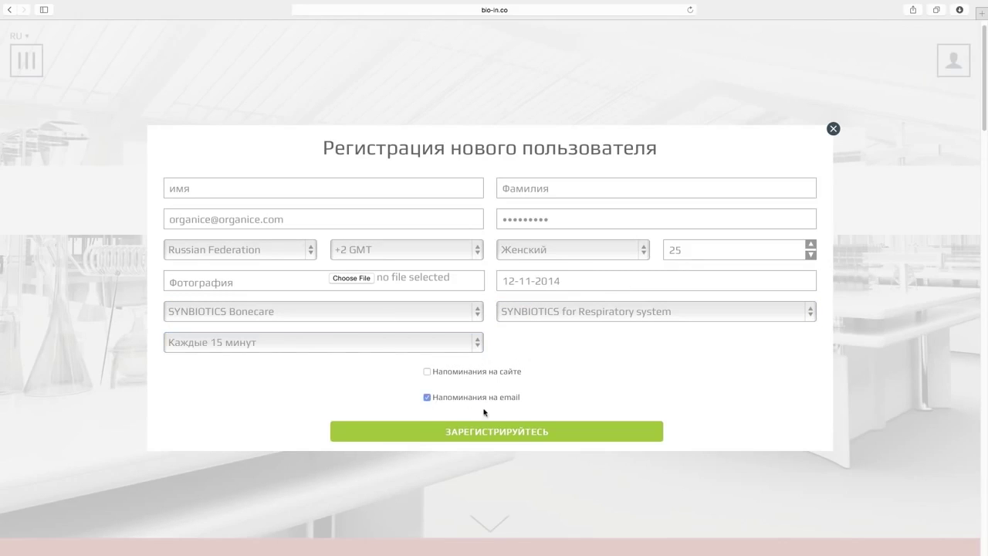
{"action": "left_click", "coordinate": [602, 433]}
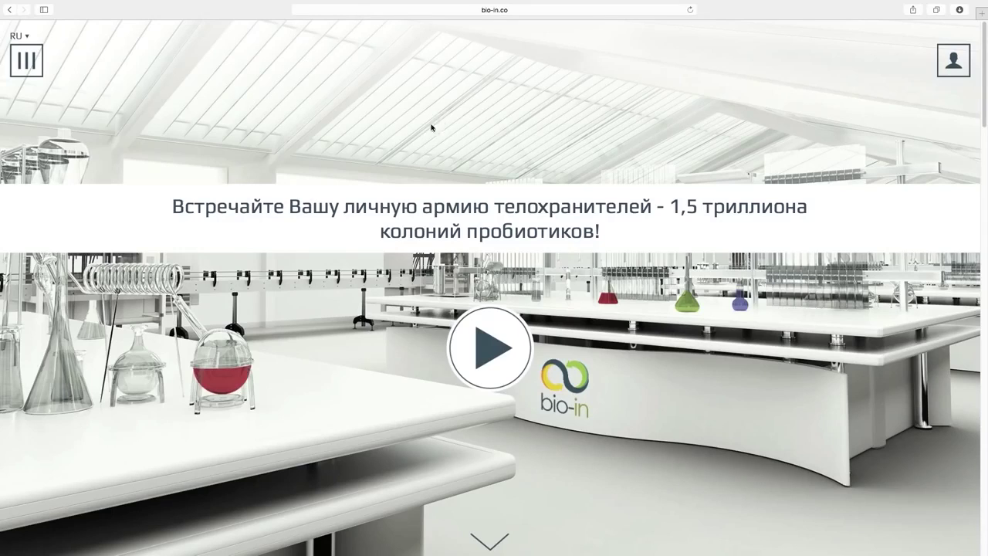
Open the user profile and mark the breakfast DIGESTICO capsule as taken.
{"action": "left_click", "coordinate": [954, 65]}
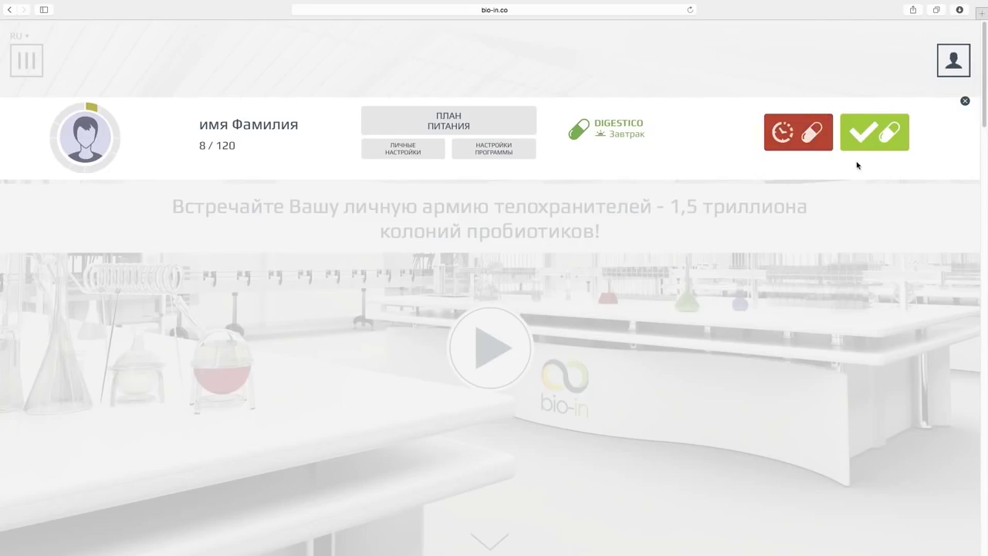
{"action": "left_click", "coordinate": [896, 152]}
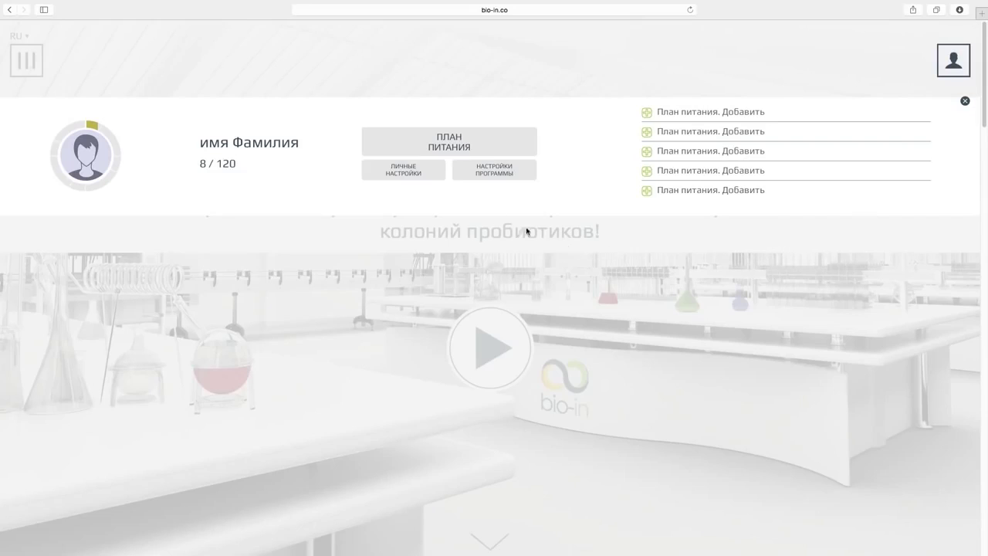
Look through the personal settings and the program settings, leaving both without saving changes.
{"action": "left_click", "coordinate": [437, 174]}
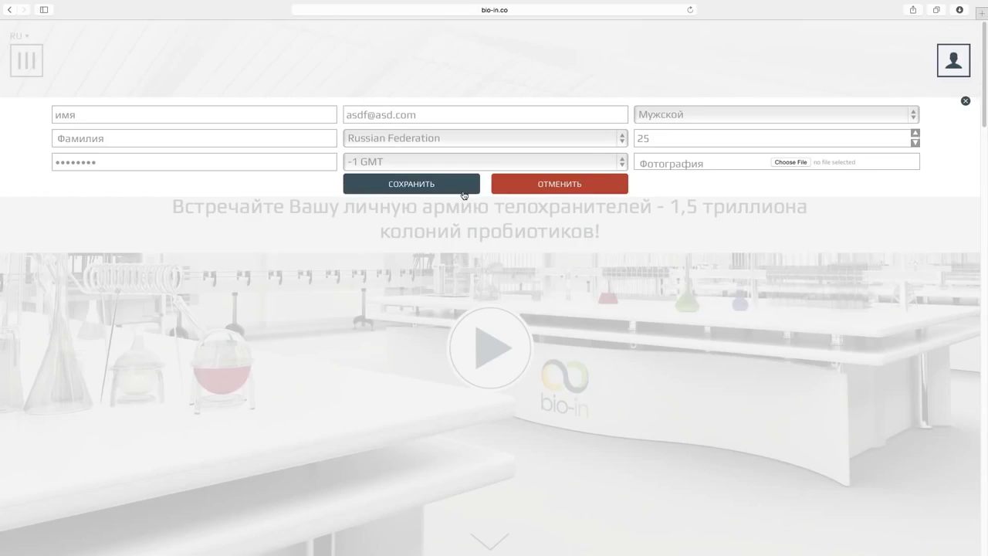
{"action": "left_click", "coordinate": [620, 186]}
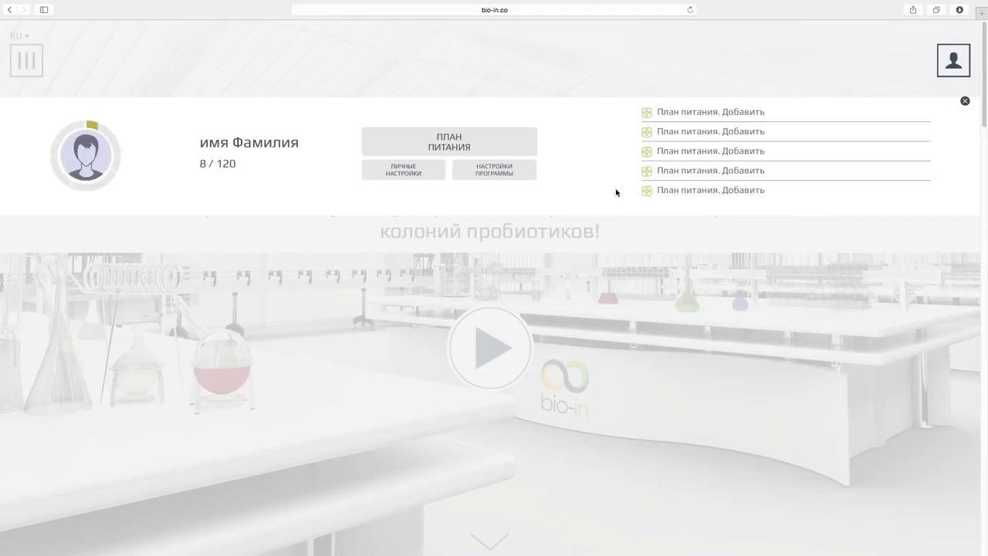
{"action": "left_click", "coordinate": [522, 176]}
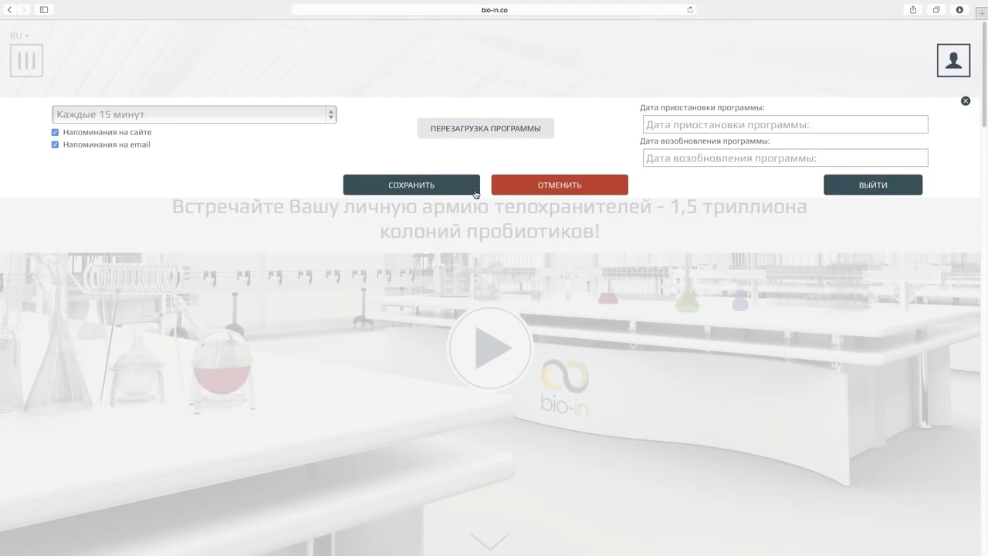
{"action": "left_click", "coordinate": [612, 187]}
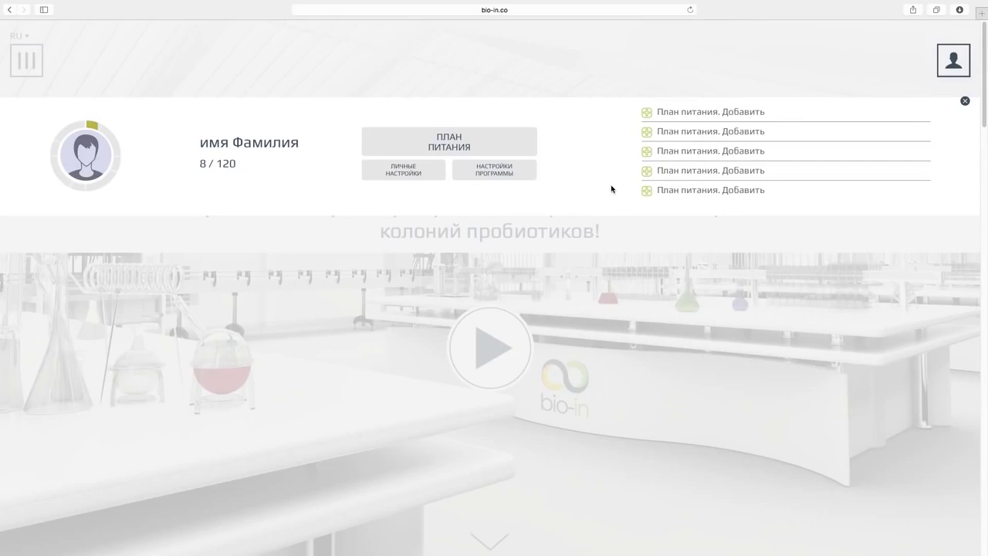
Add a nutrition plan named My Nutrition Plan with the standard menu and the 1200-1500 kcal category, and continue to breakfast.
{"action": "left_click", "coordinate": [516, 154]}
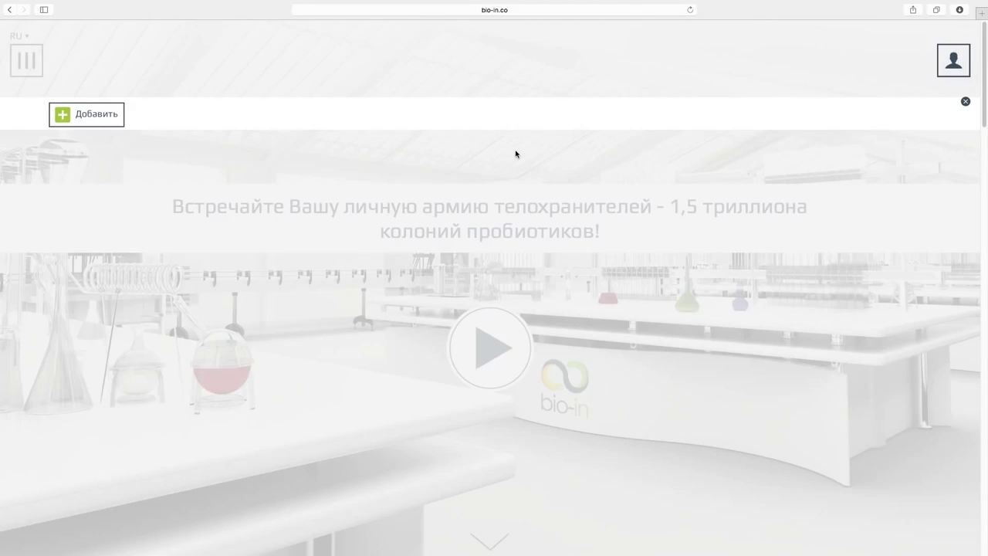
{"action": "left_click", "coordinate": [114, 116]}
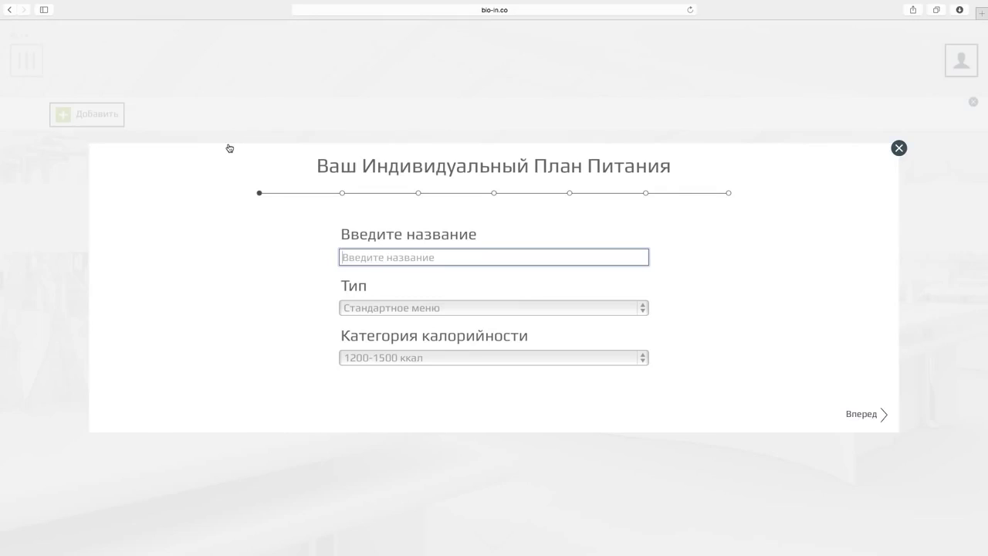
{"action": "type", "text": "My Nutrition Plan"}
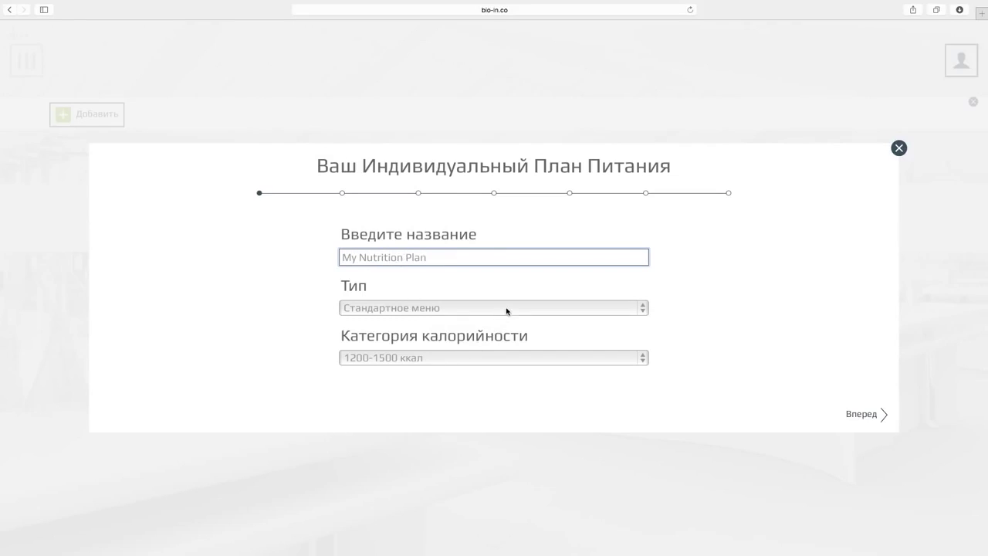
{"action": "left_click", "coordinate": [866, 415]}
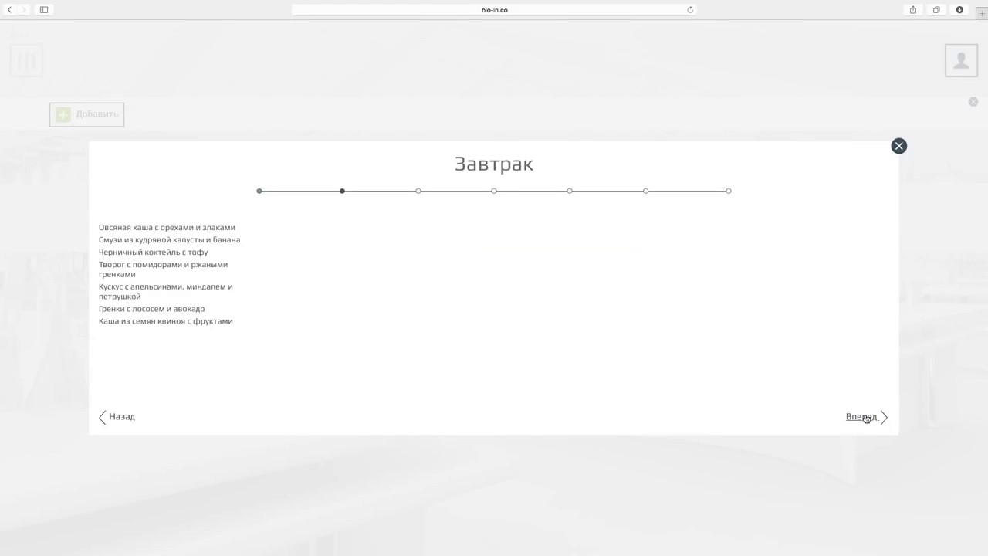
Choose the blueberry tofu cocktail (Черничный коктейль с тофу) for breakfast and continue to the first snack.
{"action": "left_click", "coordinate": [193, 253]}
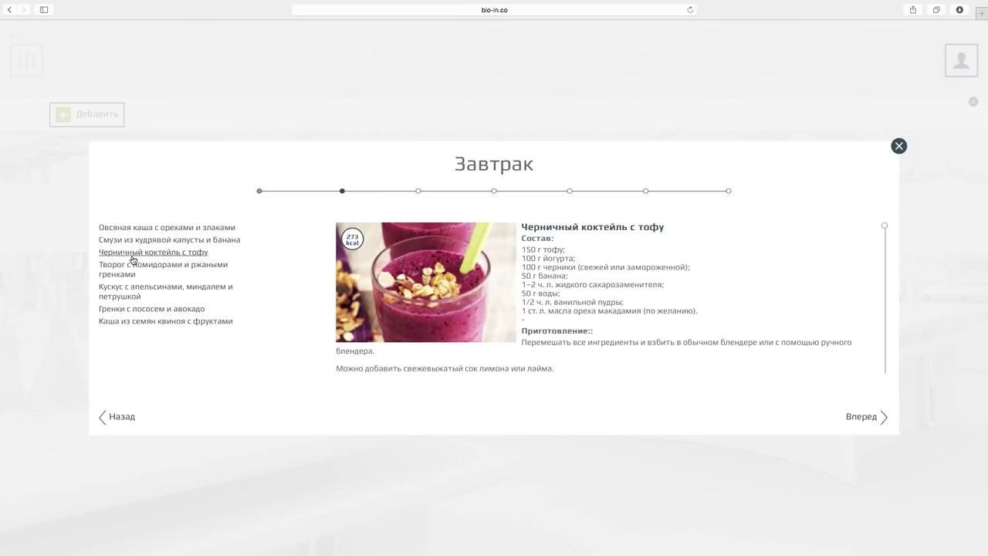
{"action": "left_click", "coordinate": [133, 257]}
{"action": "left_click", "coordinate": [861, 418]}
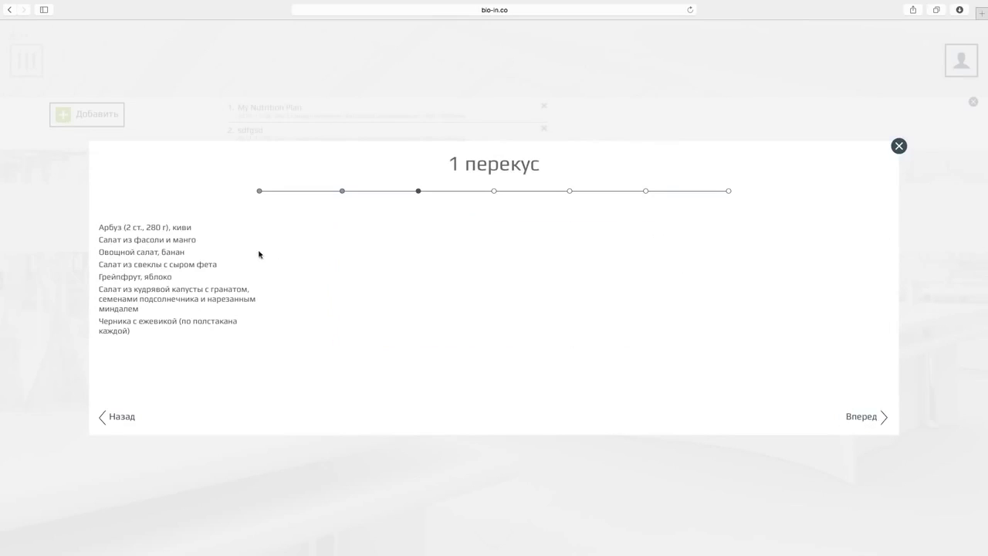
Choose watermelon with kiwi (Арбуз, киви) as the first snack, read the watermelon ingredient note, and continue to lunch.
{"action": "left_click", "coordinate": [180, 230]}
{"action": "left_click", "coordinate": [180, 230]}
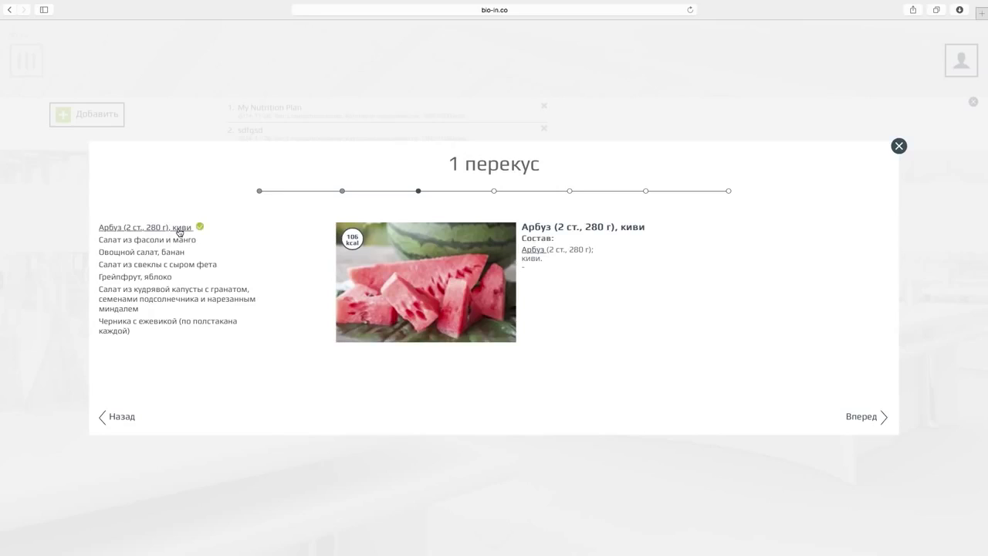
{"action": "mouse_move", "coordinate": [534, 253]}
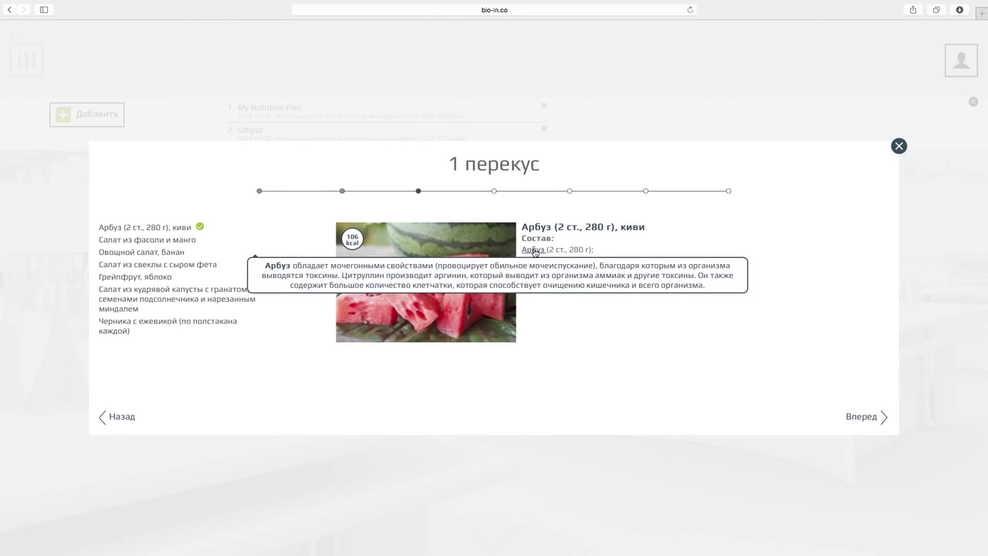
{"action": "left_click", "coordinate": [876, 417]}
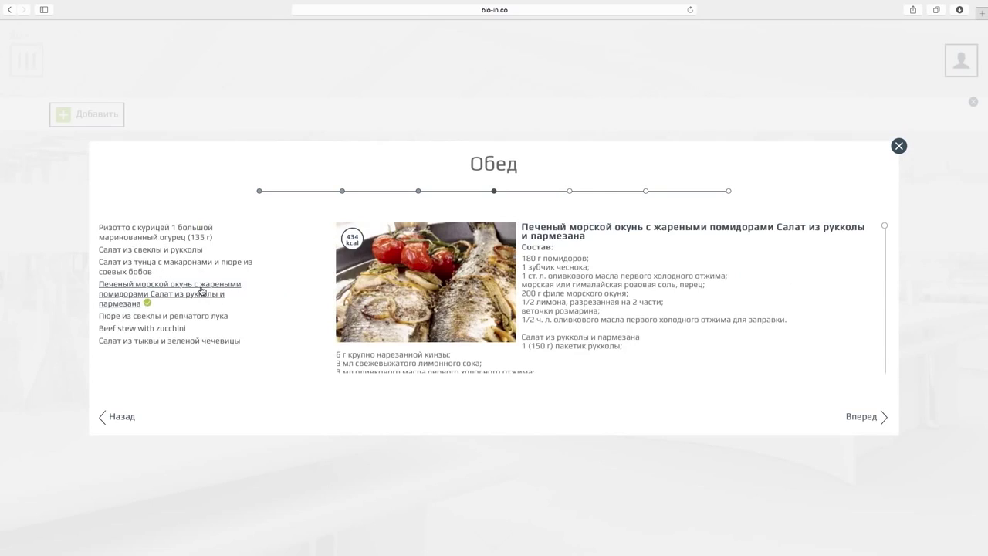
Complete the lunch, second snack and dinner choices, with baked sea bass (Печеный морской окунь) for lunch, and proceed to the plan review.
{"action": "left_click", "coordinate": [877, 418]}
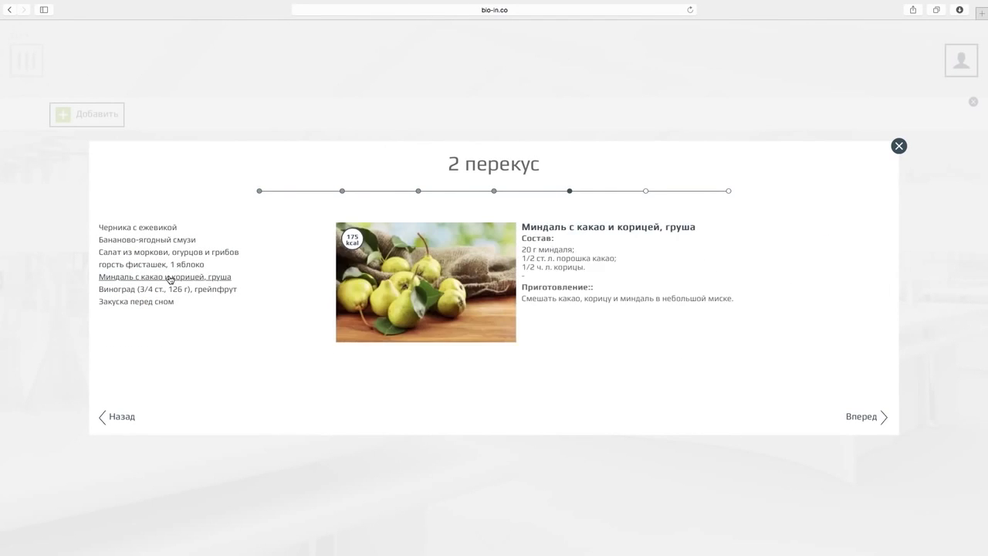
{"action": "left_click", "coordinate": [849, 420]}
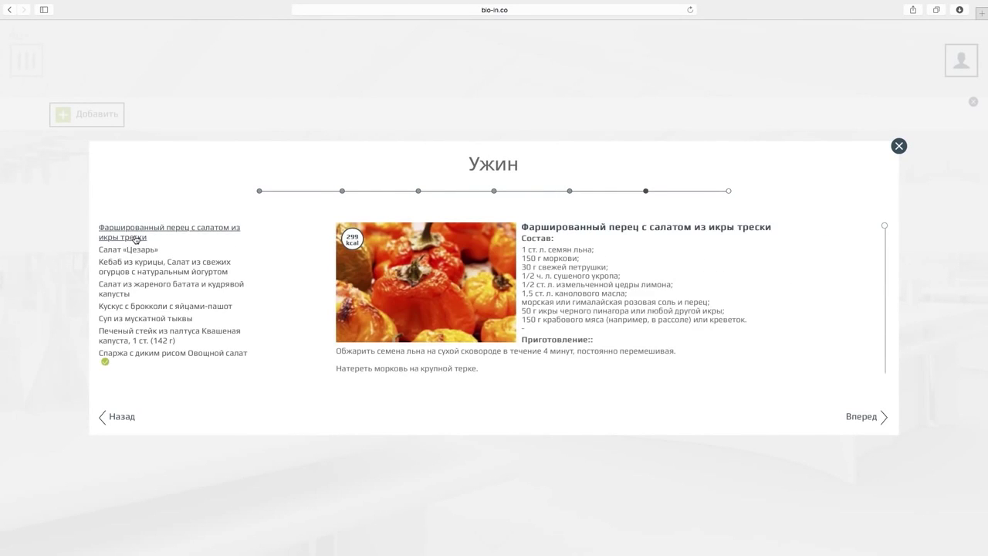
{"action": "left_click", "coordinate": [878, 423]}
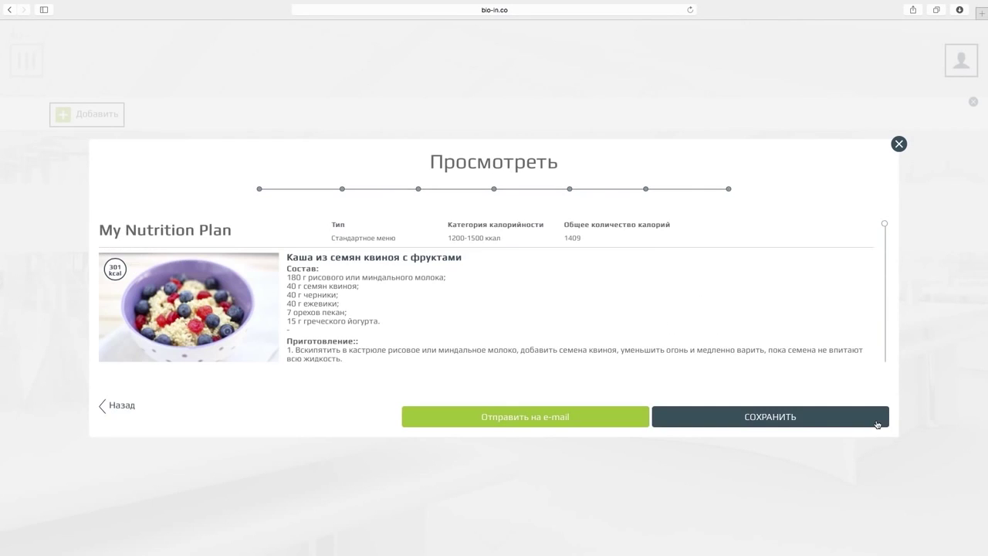
Review all the recipes in the My Nutrition Plan summary and reopen the user profile to check the plan list.
{"action": "scroll", "coordinate": [640, 266], "scroll_direction": "down", "scroll_amount": 10}
{"action": "scroll", "coordinate": [640, 266], "scroll_direction": "up", "scroll_amount": 9}
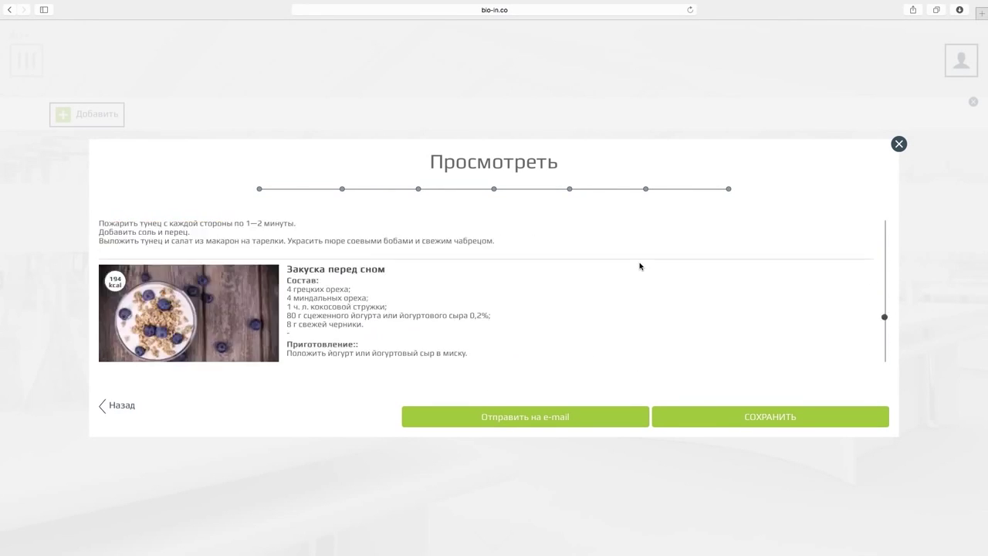
{"action": "scroll", "coordinate": [640, 266], "scroll_direction": "up", "scroll_amount": 1}
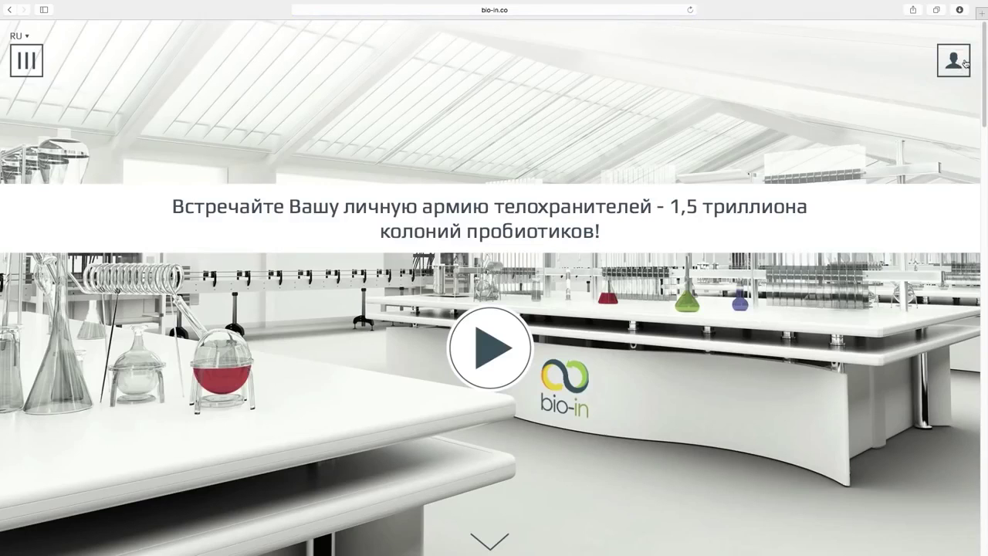
{"action": "left_click", "coordinate": [964, 63]}
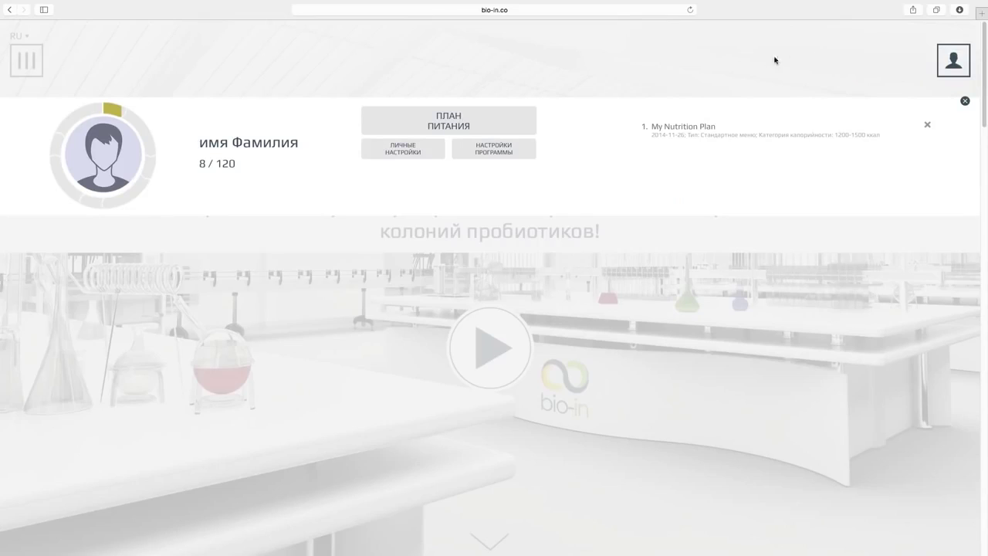